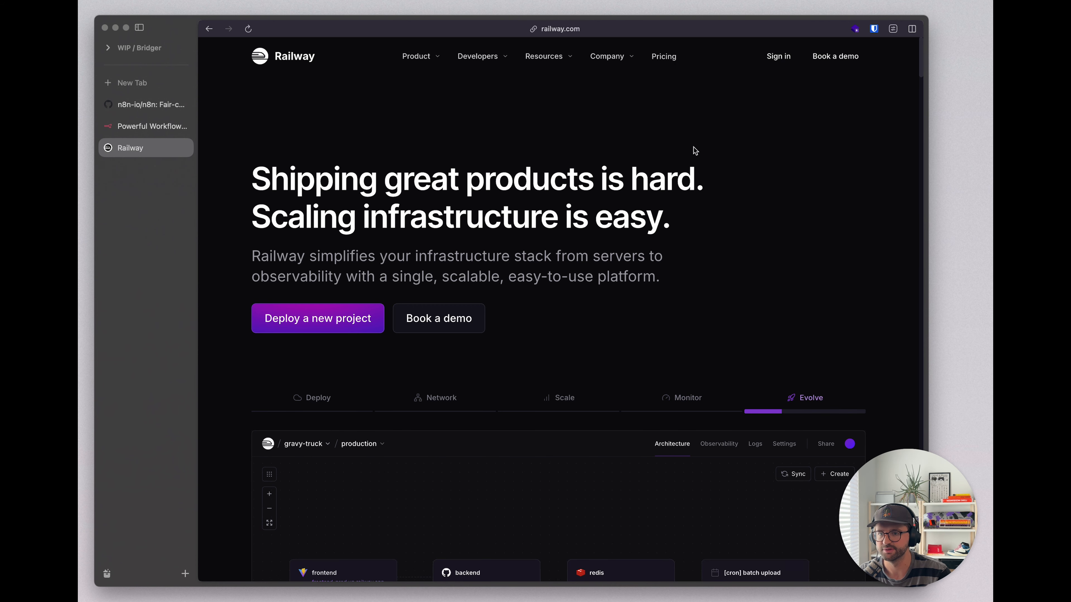
# Step: Check the Hobby plan on Railway's pricing page and sign in with GitHub
pyautogui.click(667, 59)
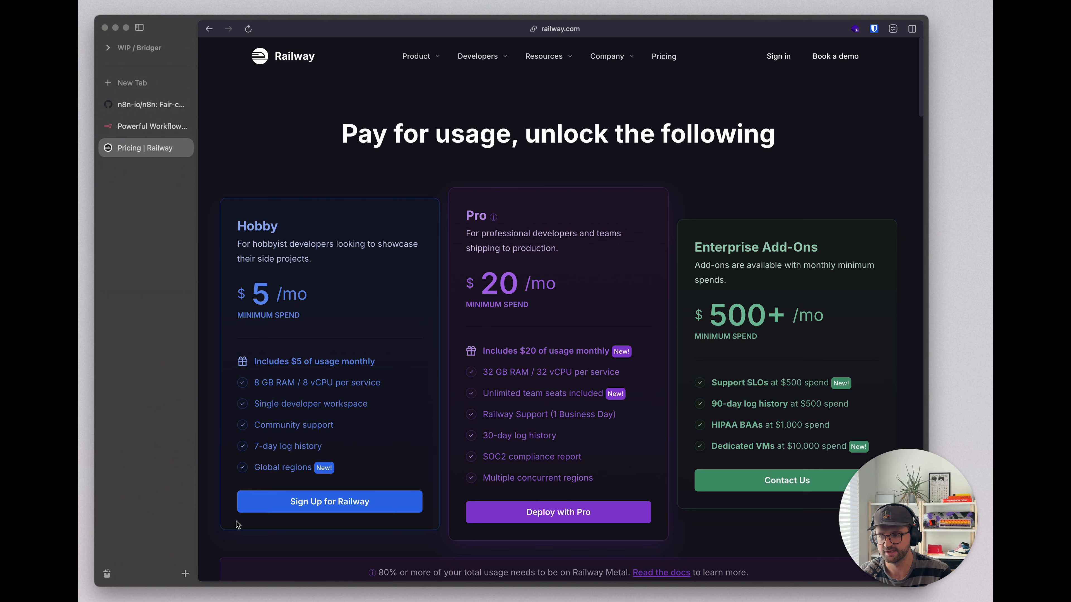
pyautogui.tripleClick(257, 361)
pyautogui.click(786, 59)
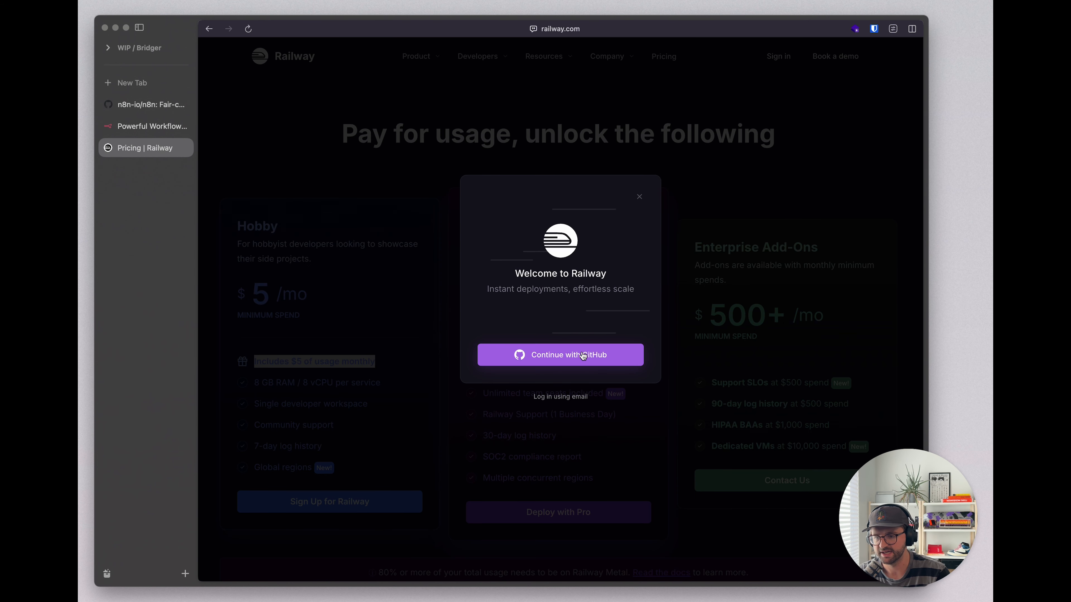
pyautogui.click(569, 355)
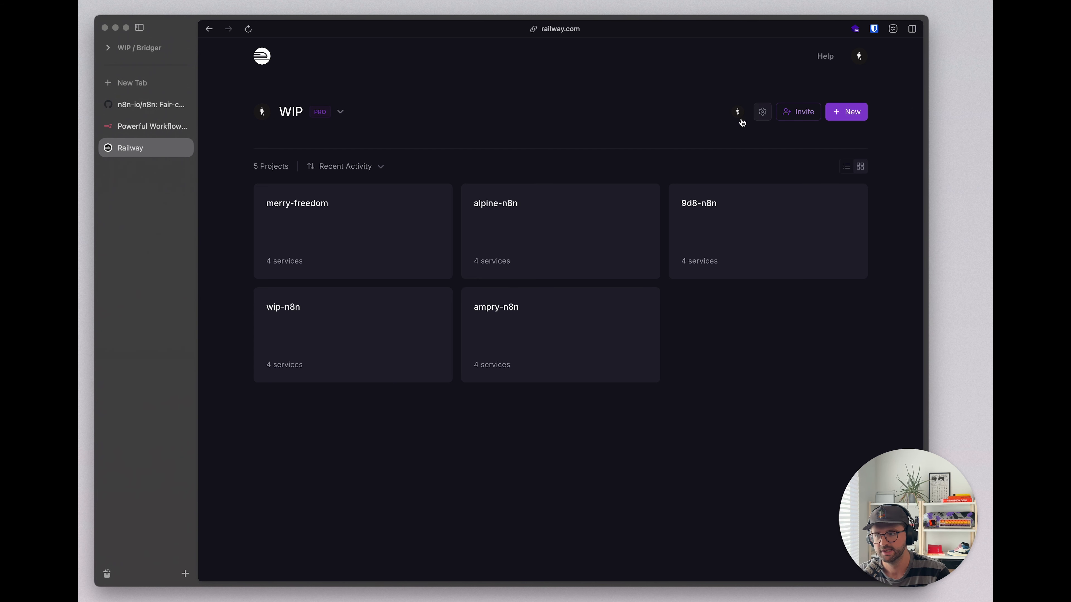
# Step: Create a new project from the N8N (w/ workers) template and deploy its four services
pyautogui.rightClick(850, 115)
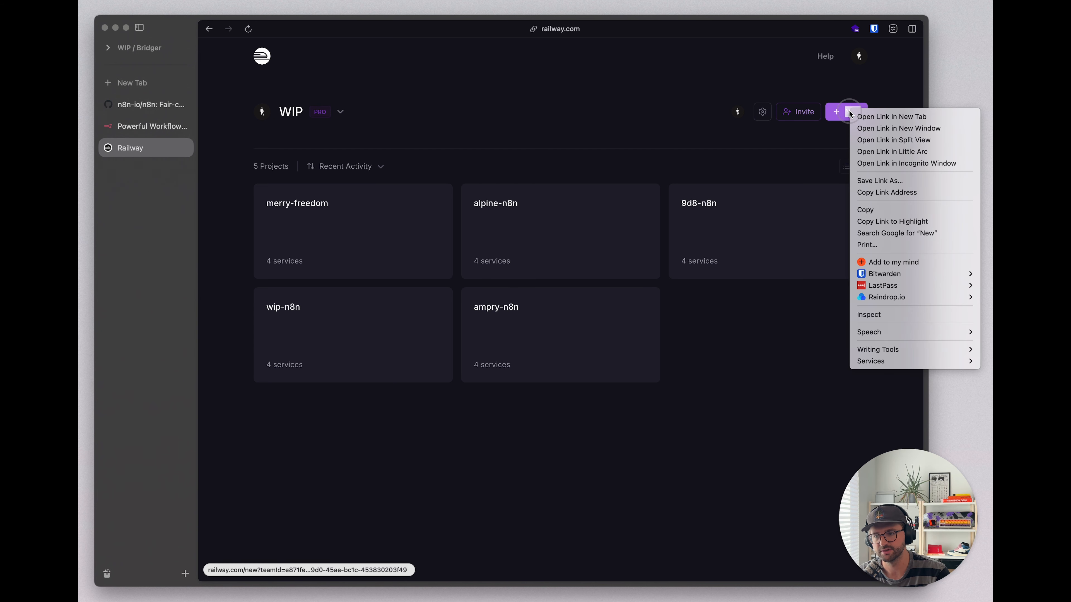
pyautogui.click(844, 110)
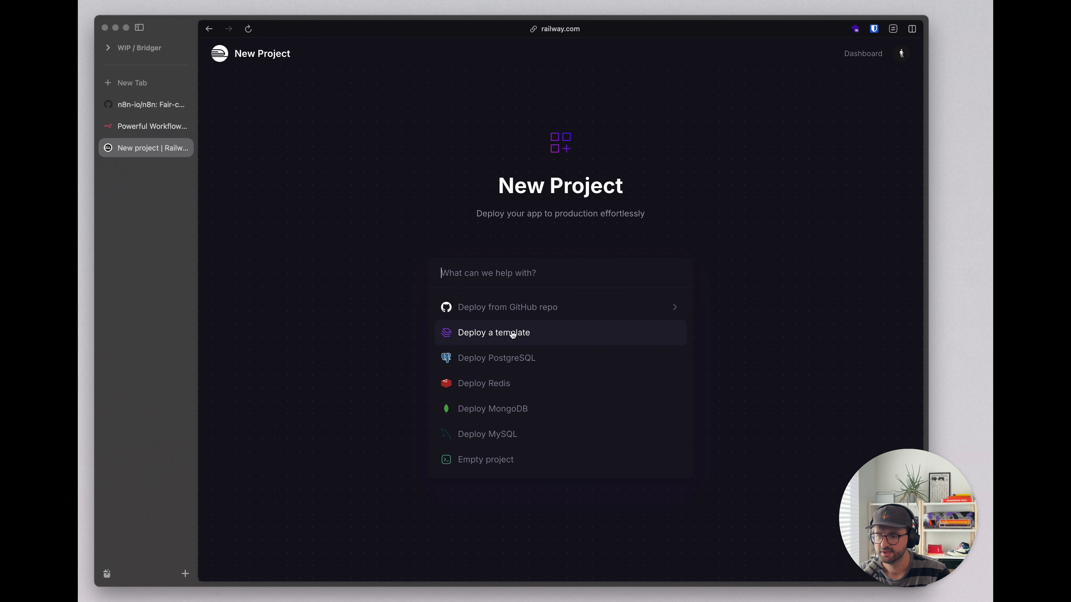
pyautogui.click(506, 339)
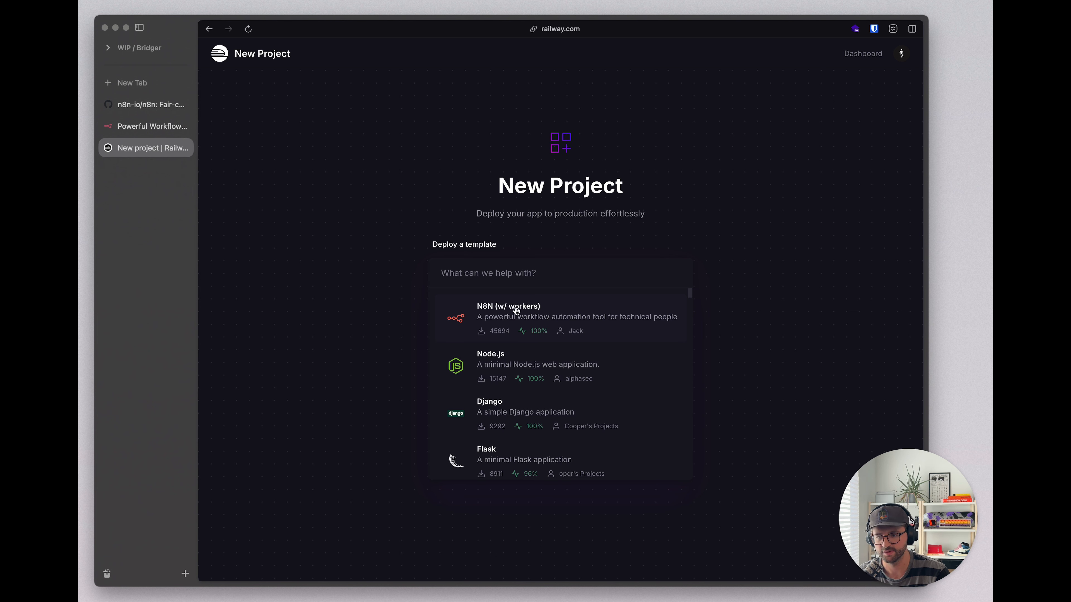
pyautogui.click(532, 313)
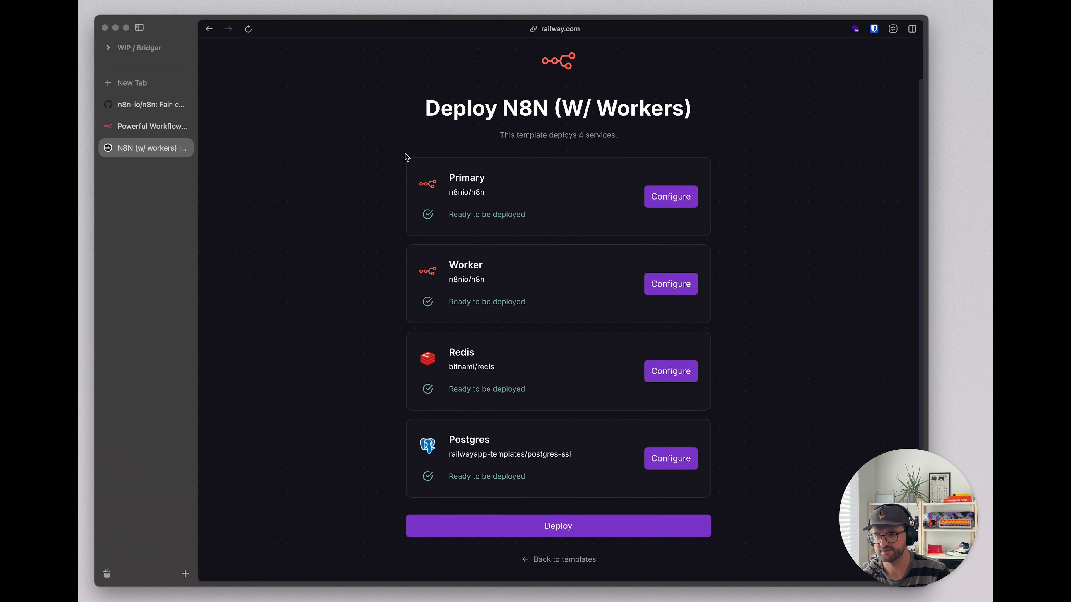
pyautogui.scroll(-1, 401, 156)
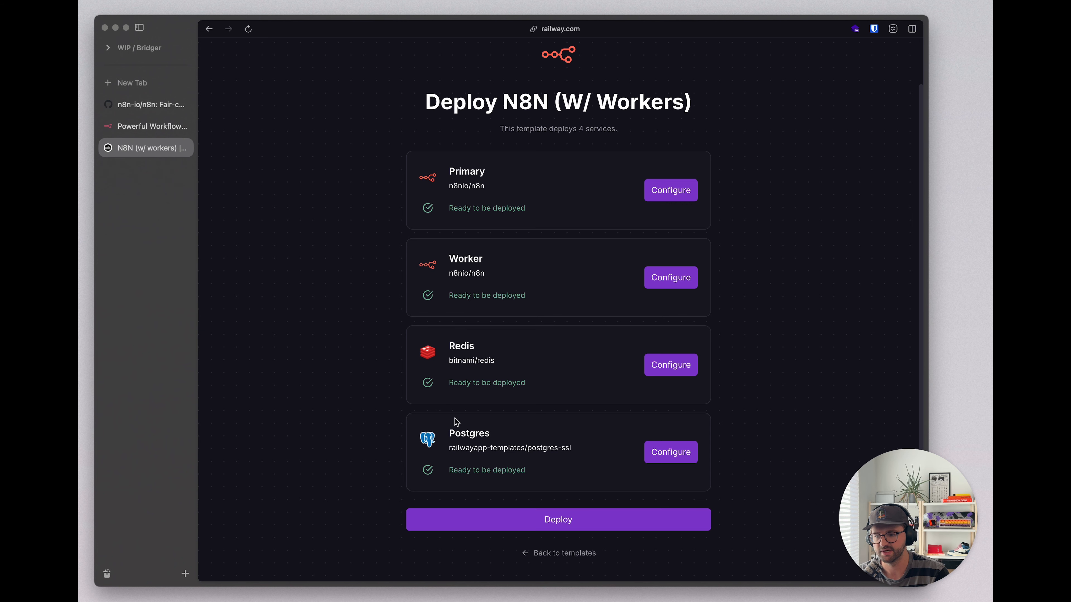
pyautogui.click(537, 529)
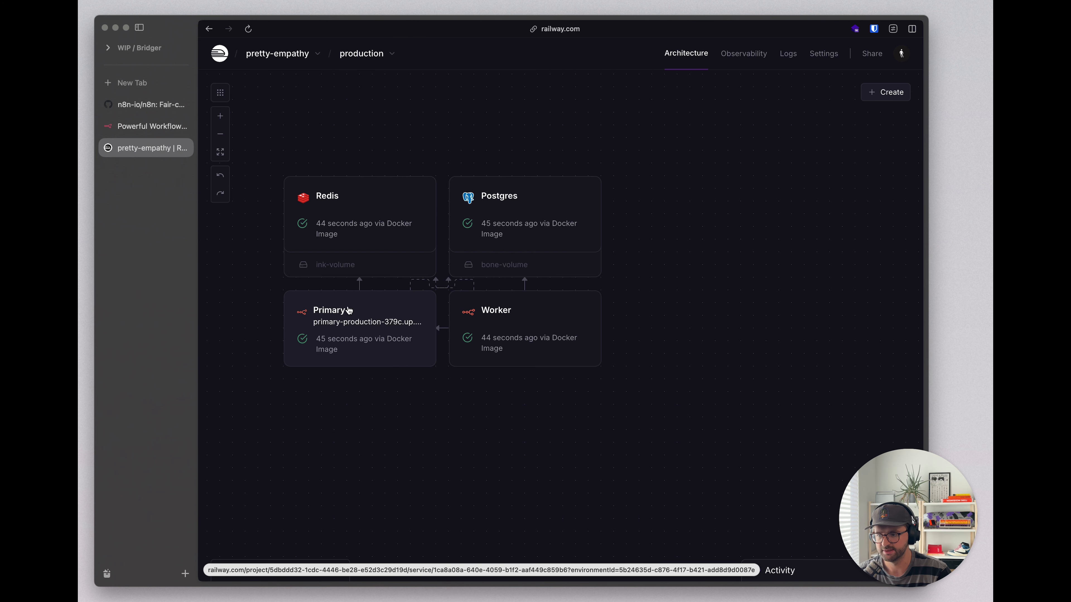
# Step: Open the Primary service's networking settings and visit its public domain primary-production-379c.up.railway.app
pyautogui.click(369, 335)
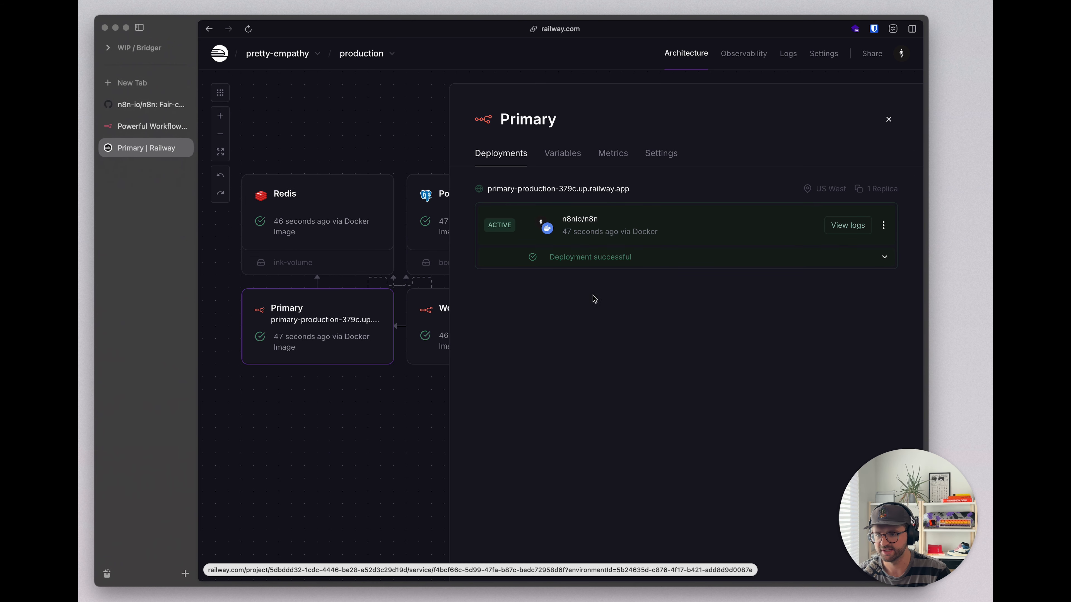
pyautogui.click(652, 164)
pyautogui.scroll(-5, 634, 356)
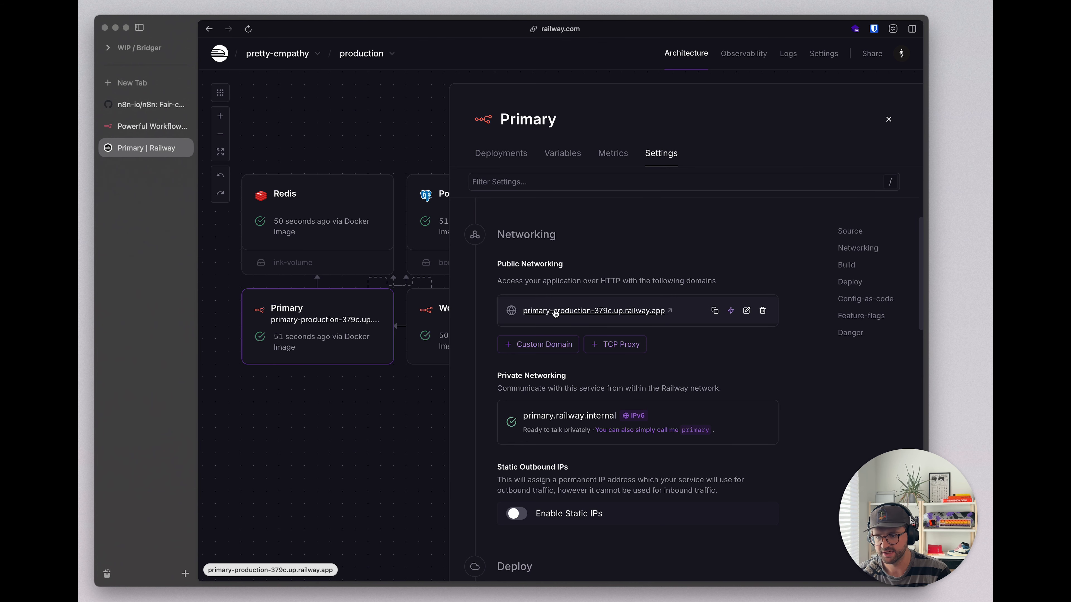
pyautogui.click(579, 311)
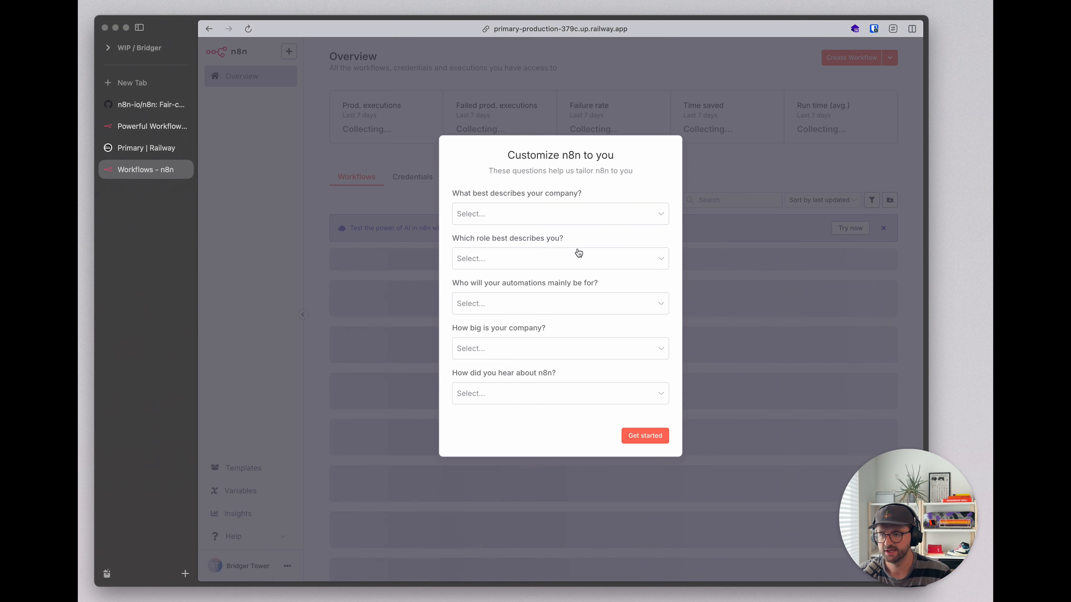
# Step: Submit the n8n customization survey without answers and request the free license key by email
pyautogui.click(656, 438)
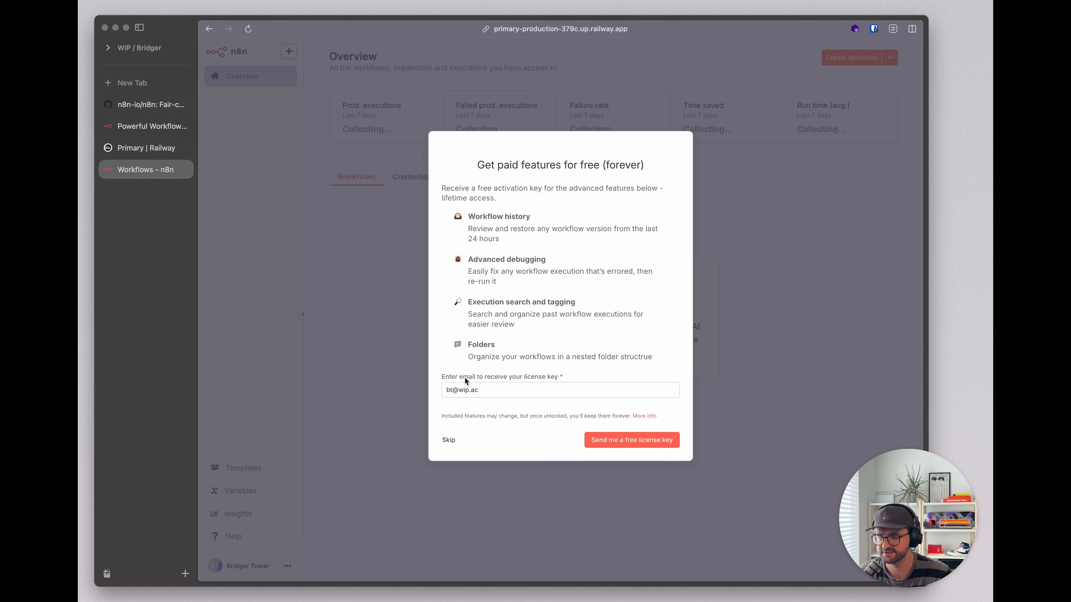
pyautogui.press('Return')
# Step: View the activation key entry in n8n's Usage and plan settings and close it without entering a key
pyautogui.click(288, 566)
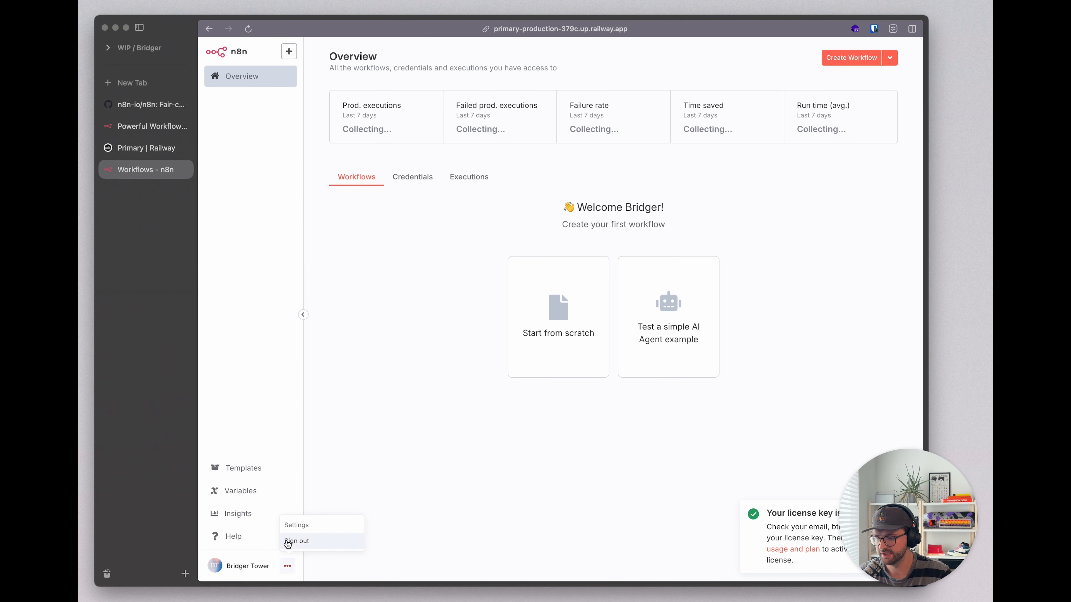
pyautogui.click(295, 526)
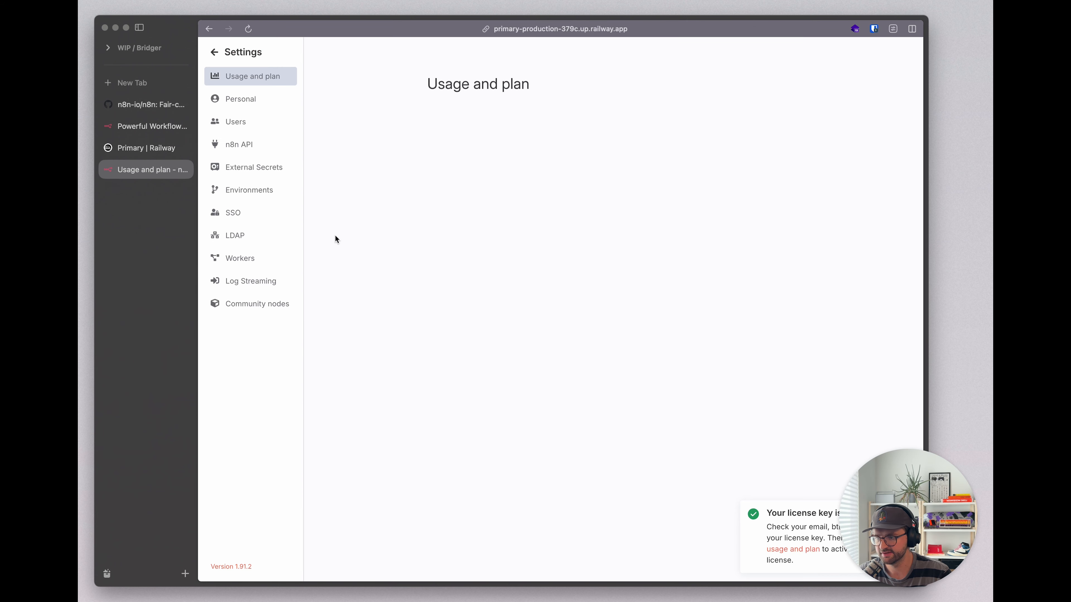
pyautogui.tripleClick(442, 75)
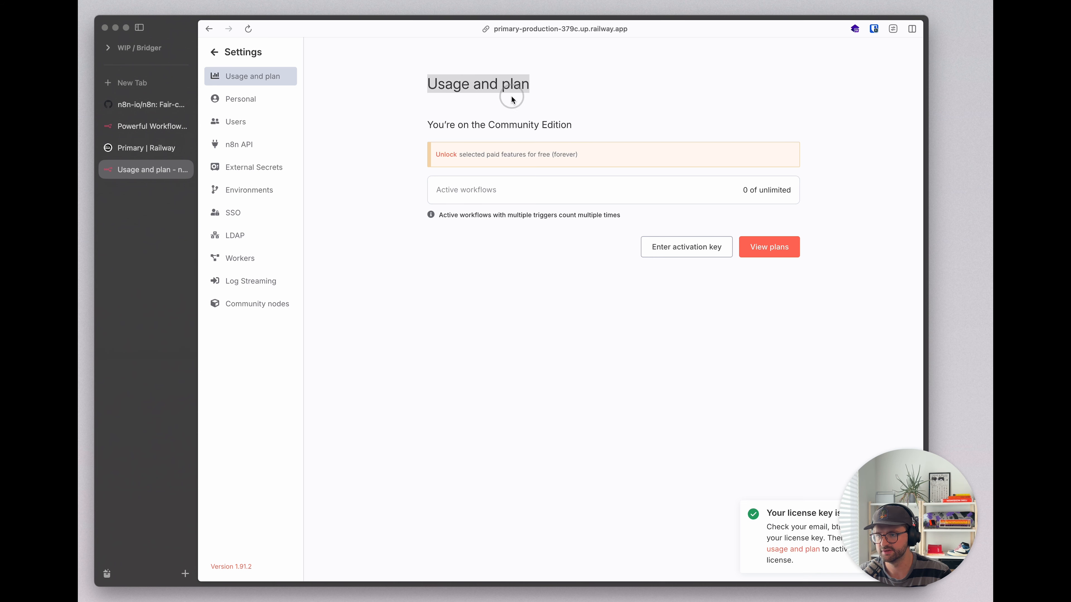
pyautogui.click(688, 251)
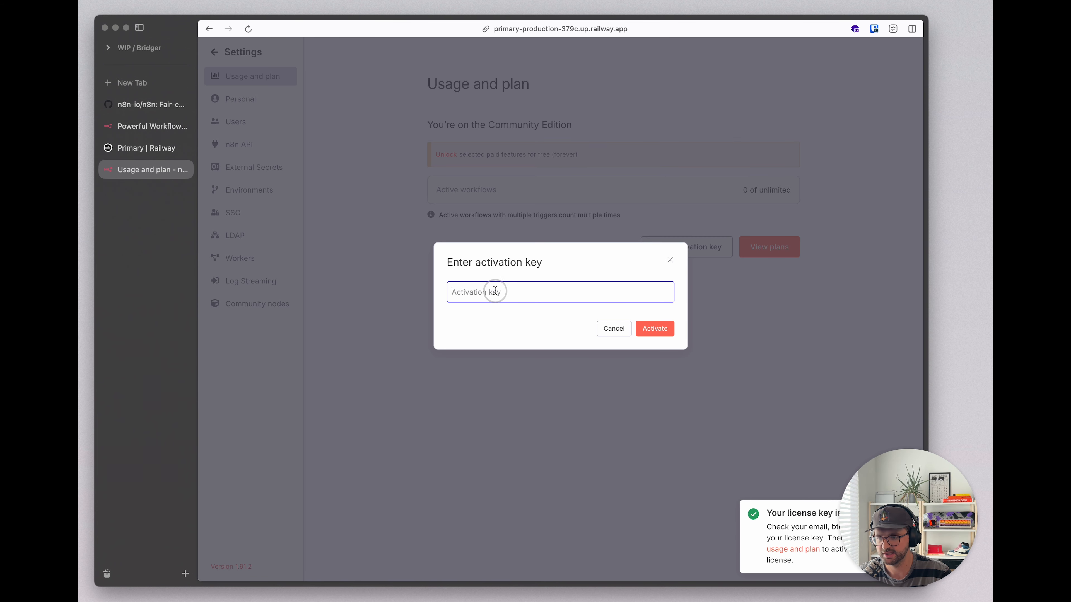
pyautogui.click(669, 260)
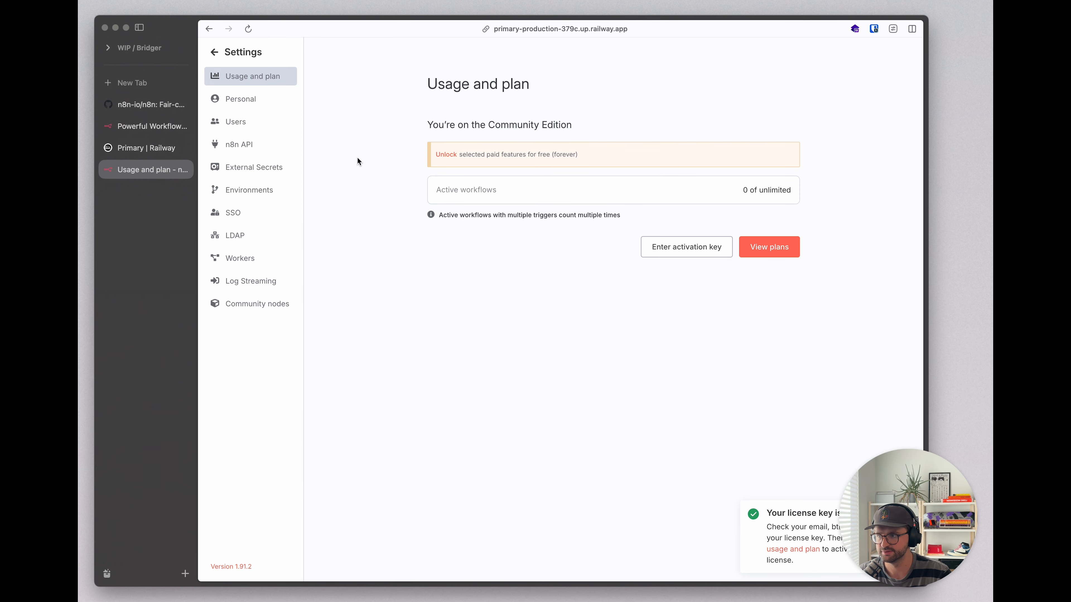
# Step: Return to the n8n overview and create a new blank workflow
pyautogui.click(214, 53)
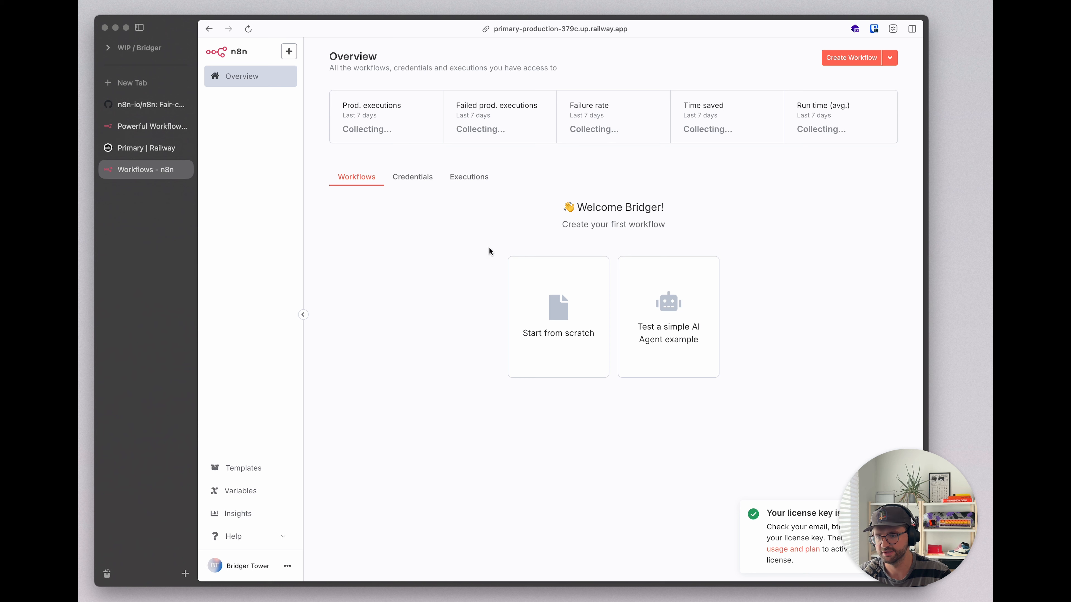
pyautogui.click(834, 63)
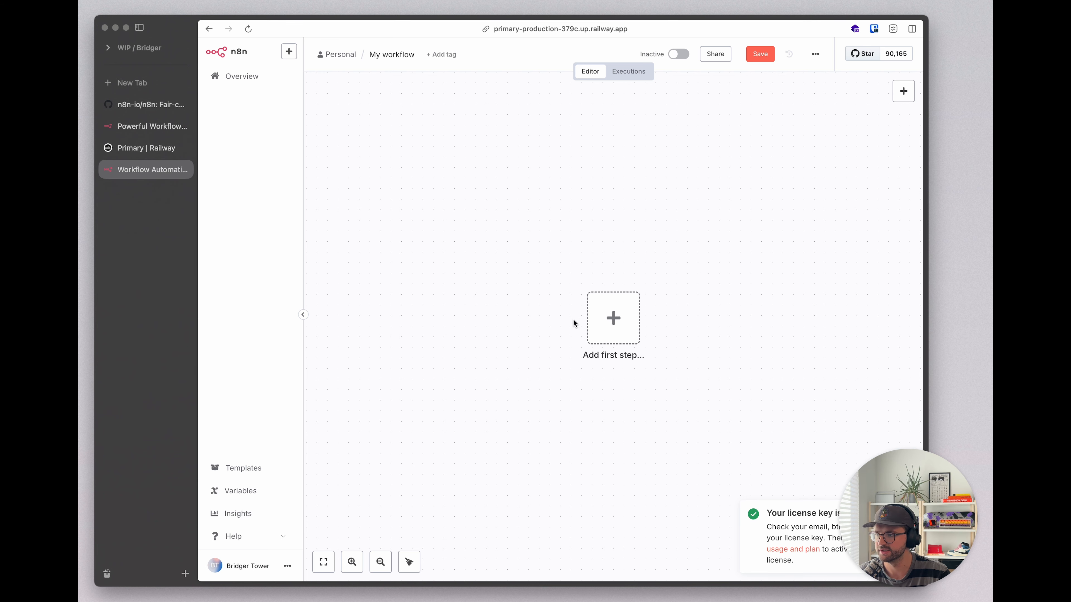
# Step: Switch back to the Railway Primary service and add the custom domain n8n.yourdomain.com
pyautogui.click(155, 156)
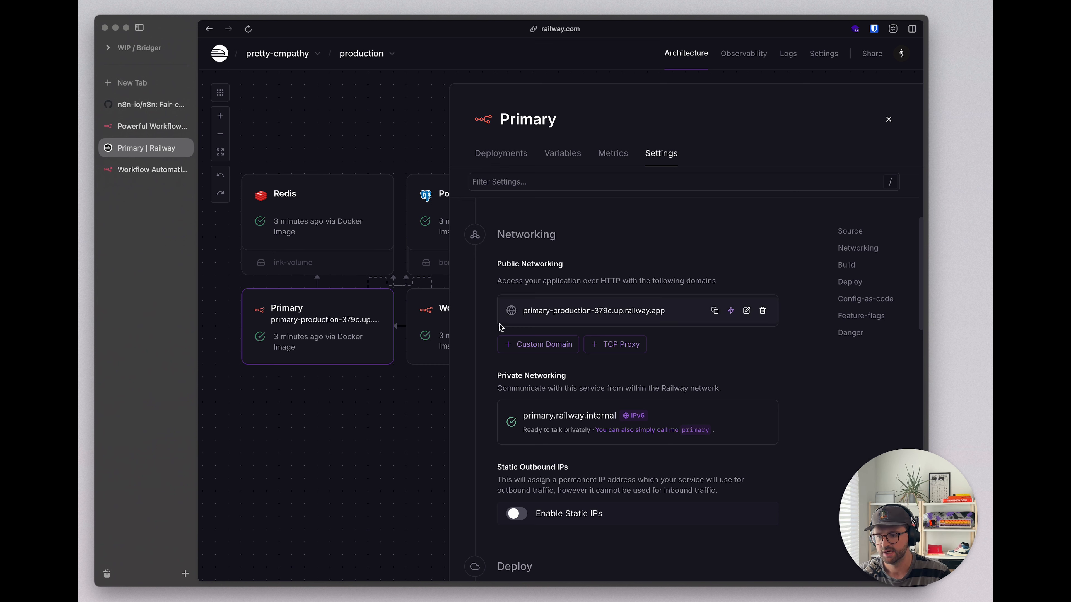
pyautogui.click(537, 352)
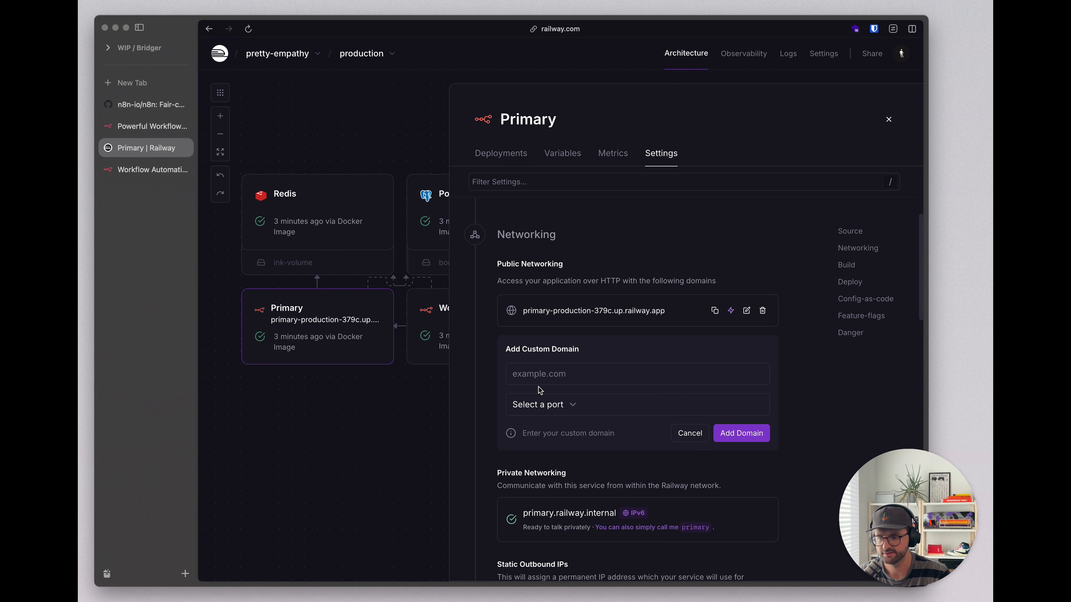
pyautogui.write('n8n.')
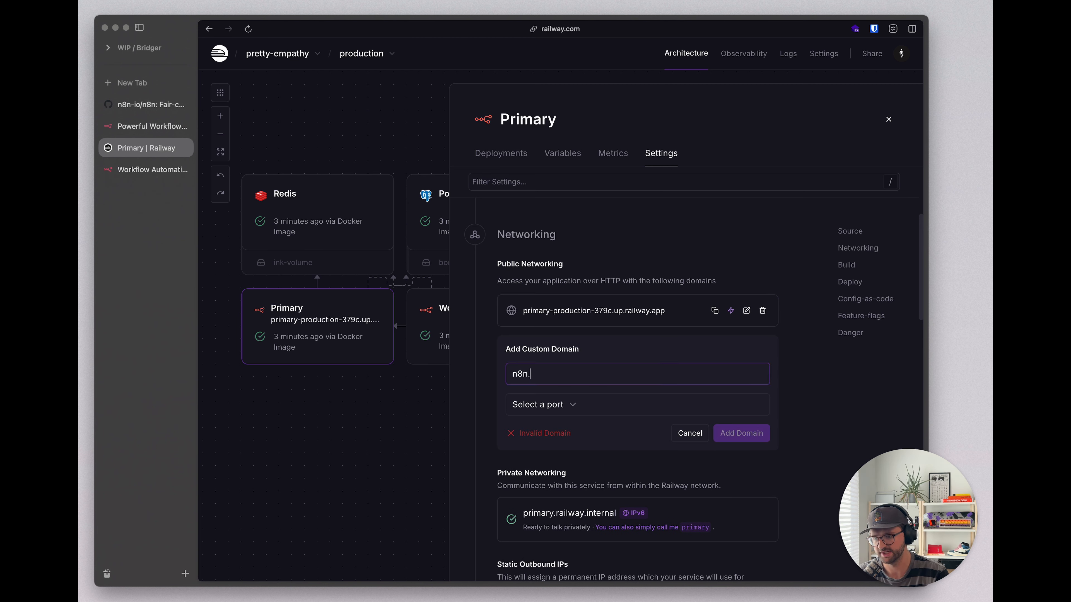
pyautogui.write('your')
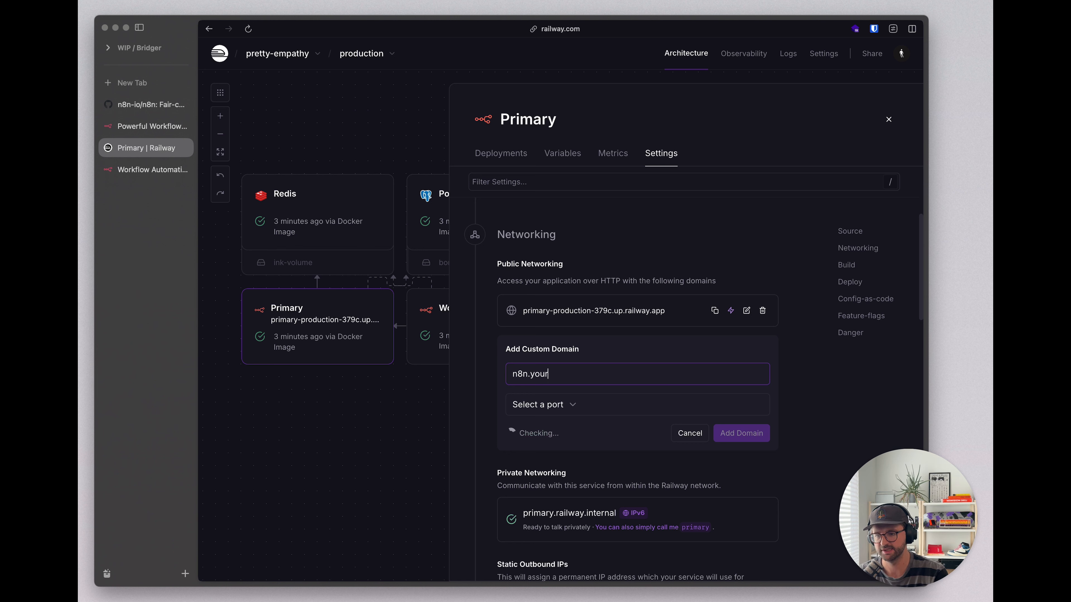
pyautogui.write('domain.com')
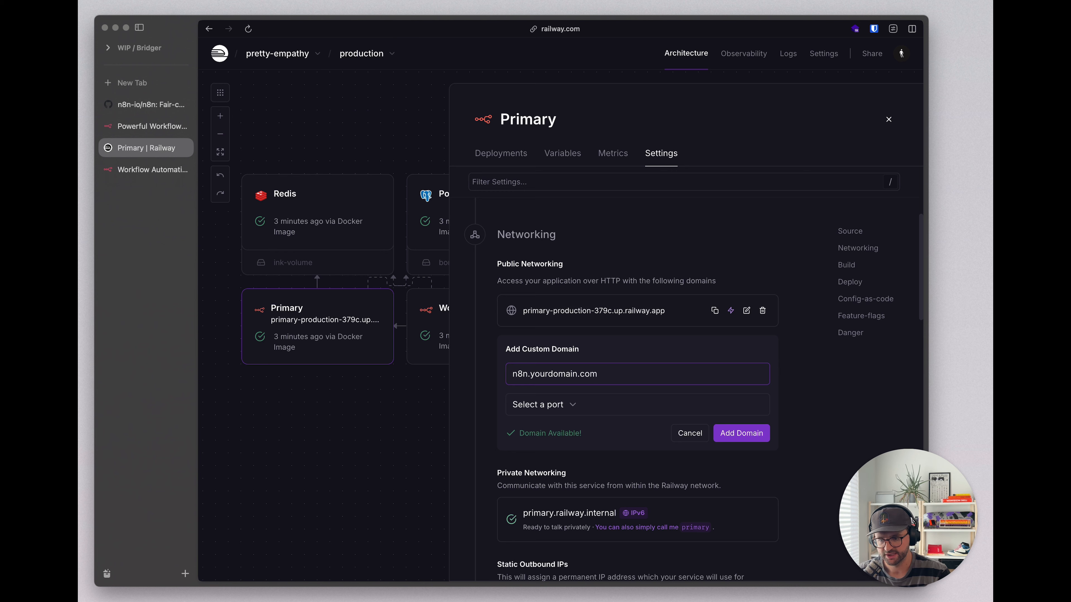
pyautogui.click(725, 430)
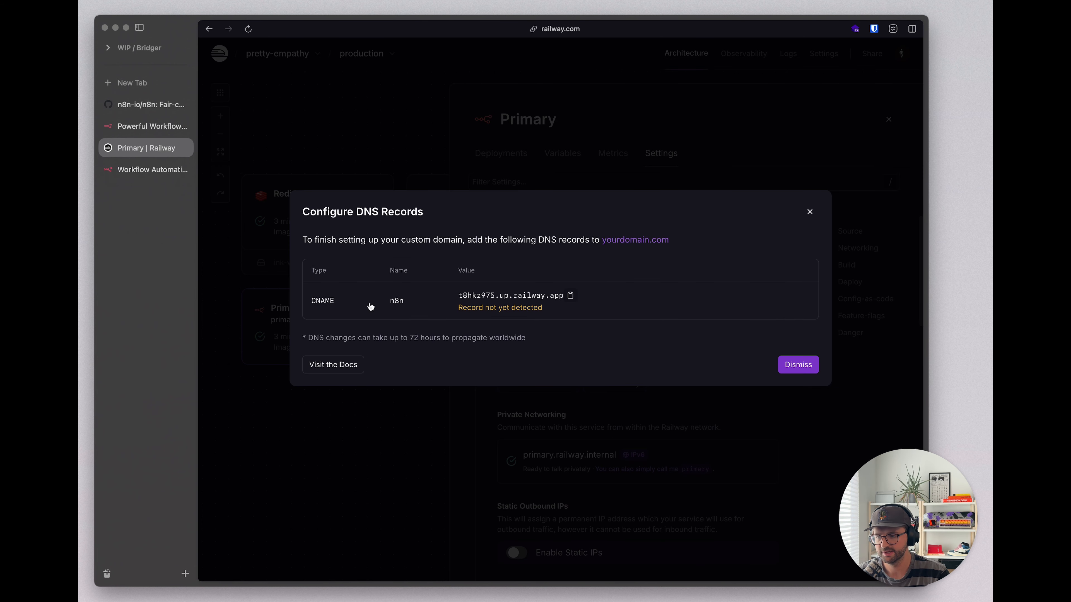
# Step: Review the CNAME record's type, name and value in the DNS instructions and dismiss them
pyautogui.moveTo(310, 300); pyautogui.dragTo(403, 302)
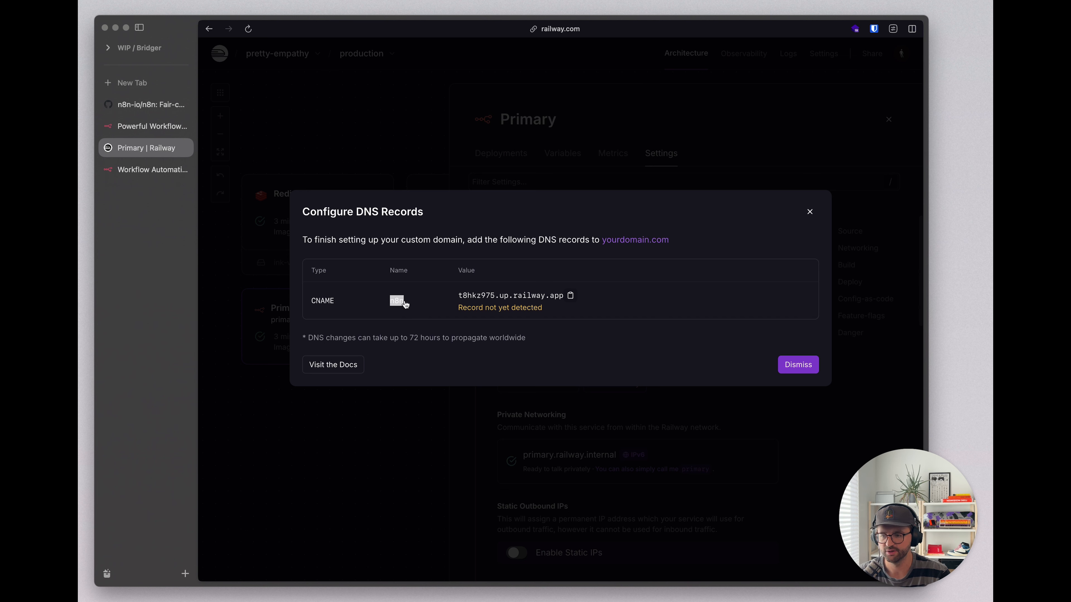
pyautogui.click(437, 294)
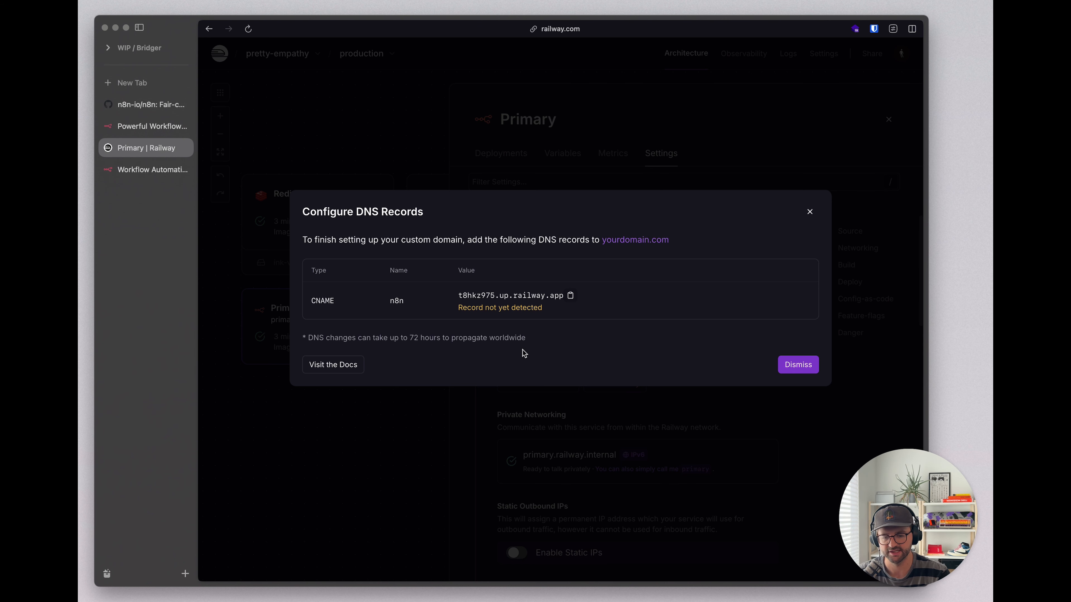
pyautogui.click(799, 369)
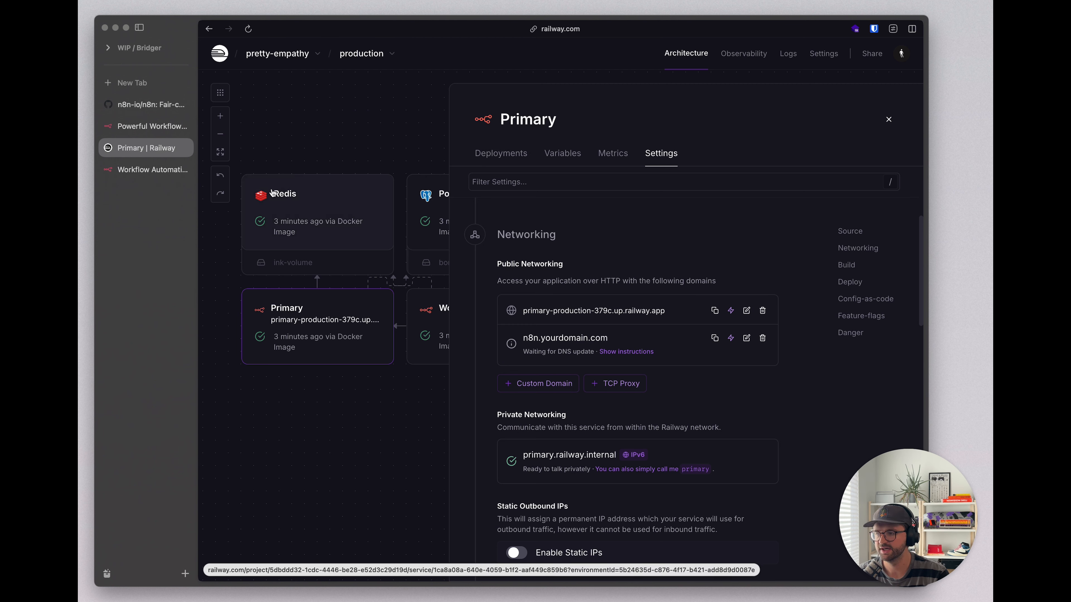
# Step: Switch to the n8n GitHub repository and check when the latest commit was made
pyautogui.click(152, 110)
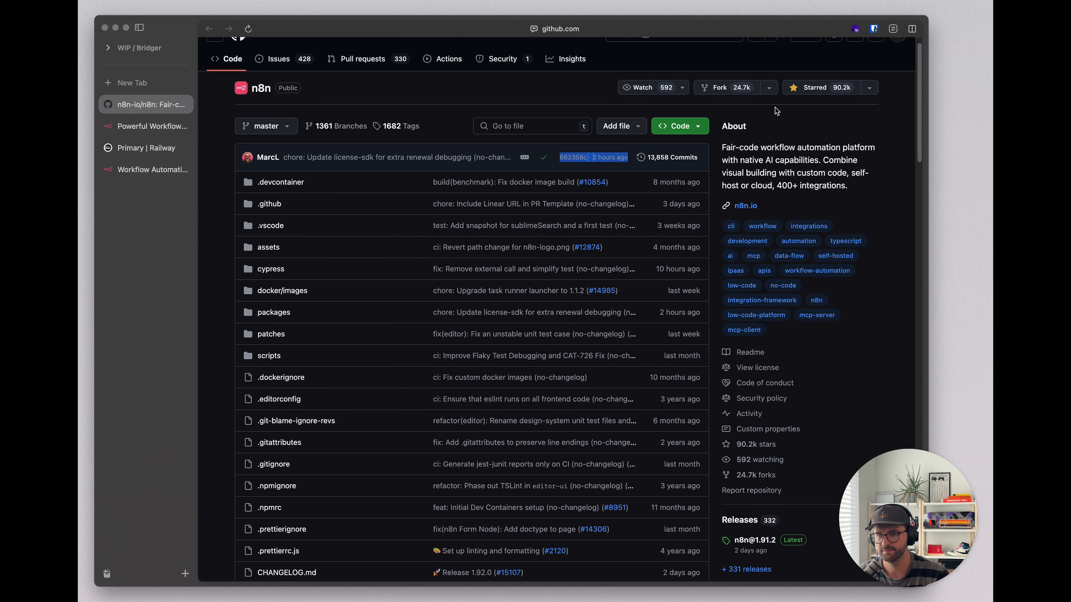
pyautogui.moveTo(630, 165); pyautogui.dragTo(560, 159)
pyautogui.click(563, 160)
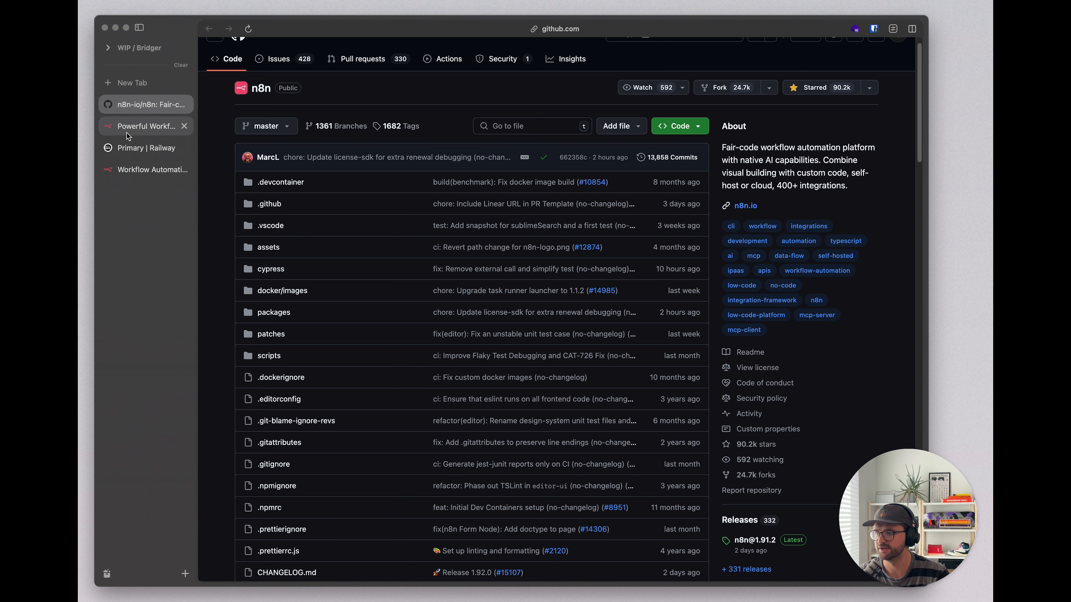
# Step: Redeploy the Primary service's active n8nio/n8n deployment in the Railway project and open the new deployment's logs
pyautogui.click(125, 153)
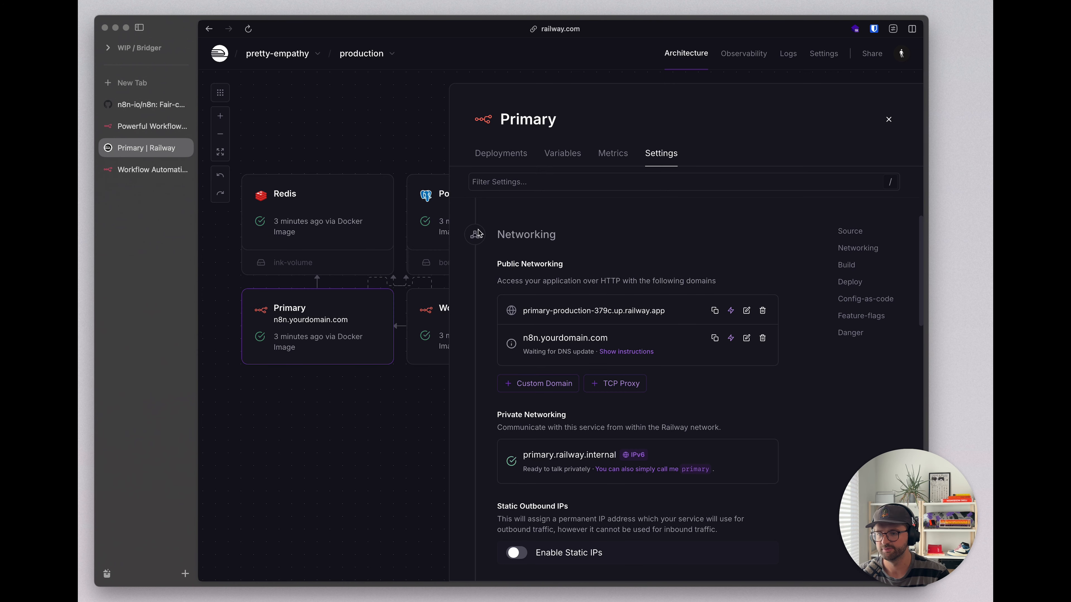
pyautogui.click(889, 121)
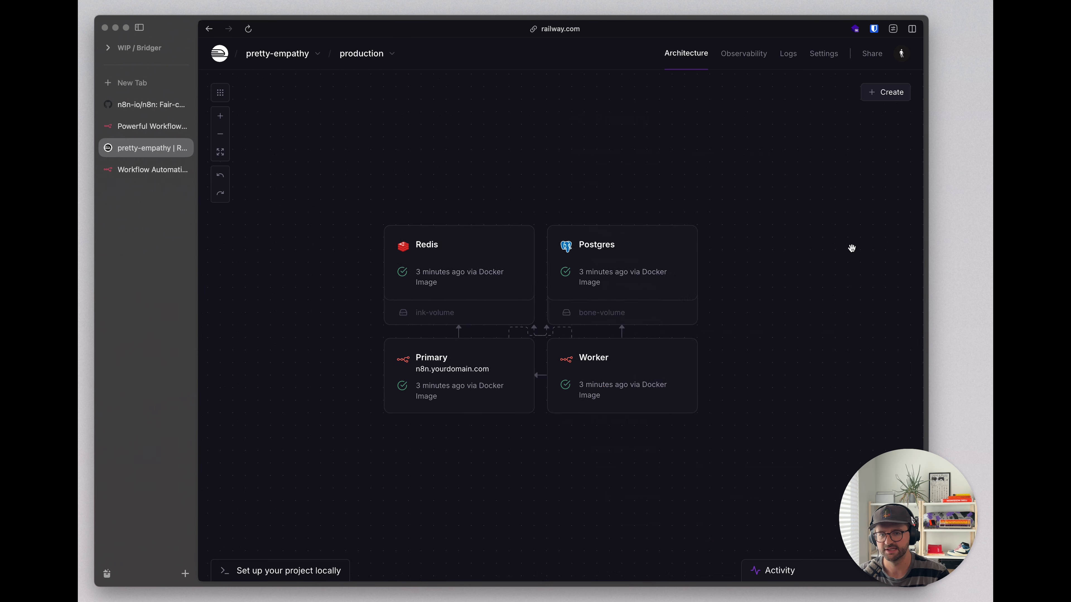
pyautogui.scroll(-2, 765, 338)
pyautogui.moveTo(767, 338); pyautogui.dragTo(741, 273)
pyautogui.click(480, 300)
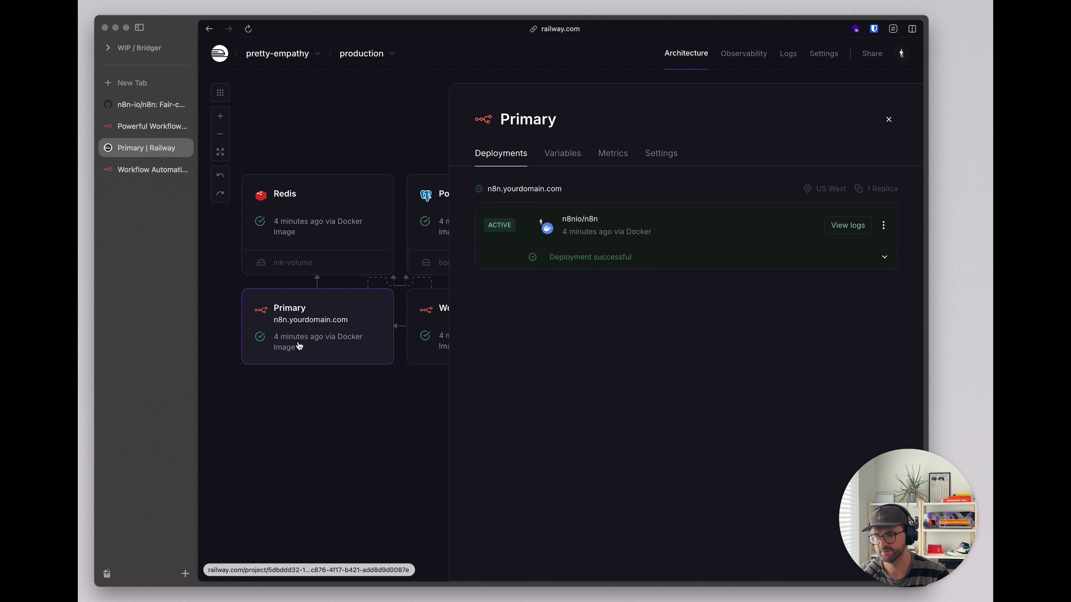
pyautogui.click(881, 225)
pyautogui.click(796, 288)
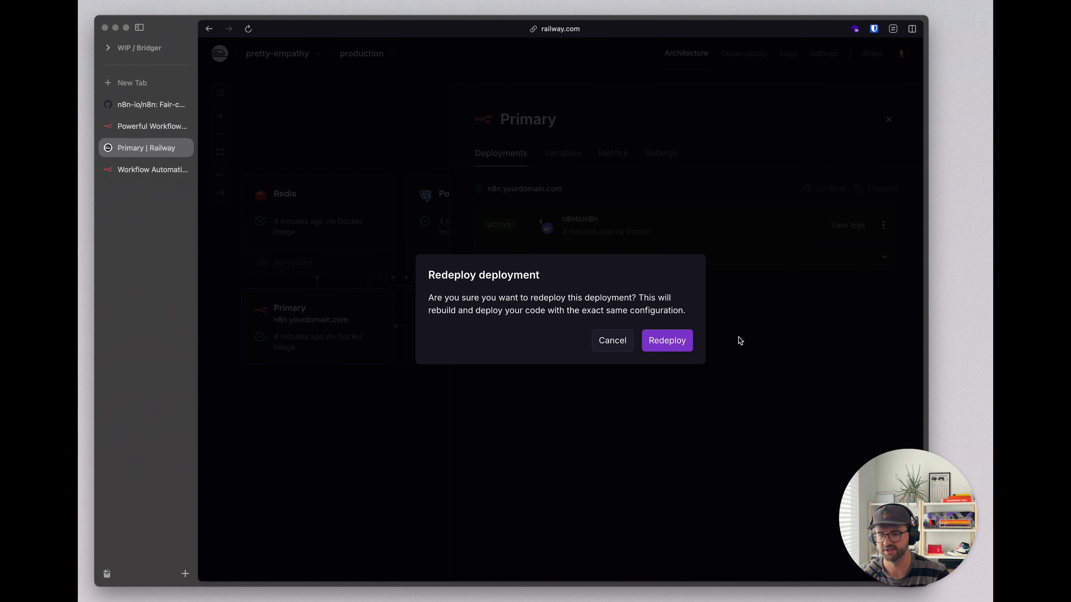
pyautogui.click(666, 340)
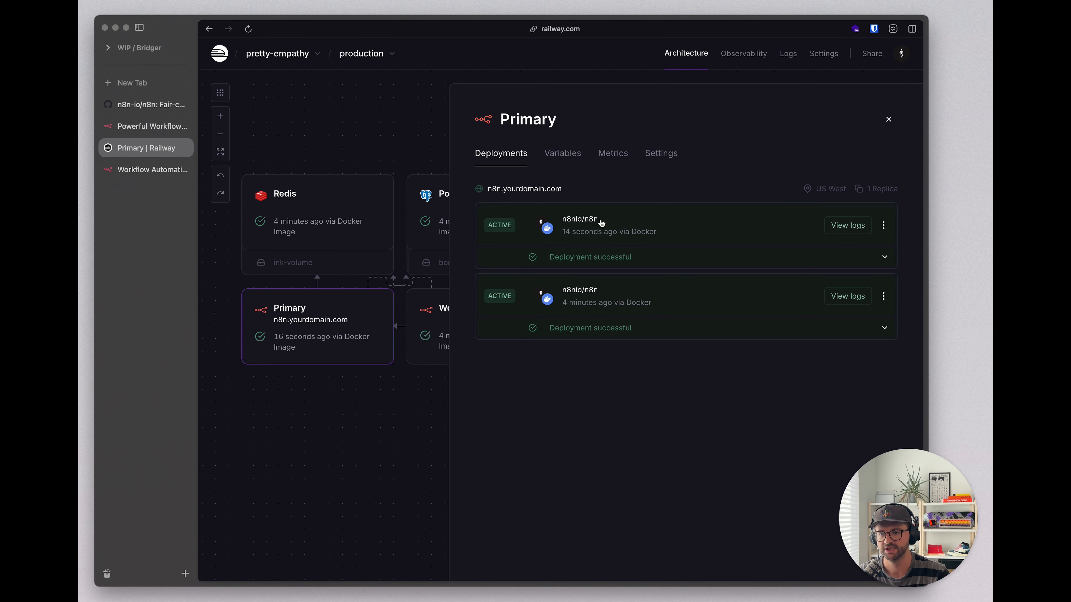
pyautogui.click(641, 223)
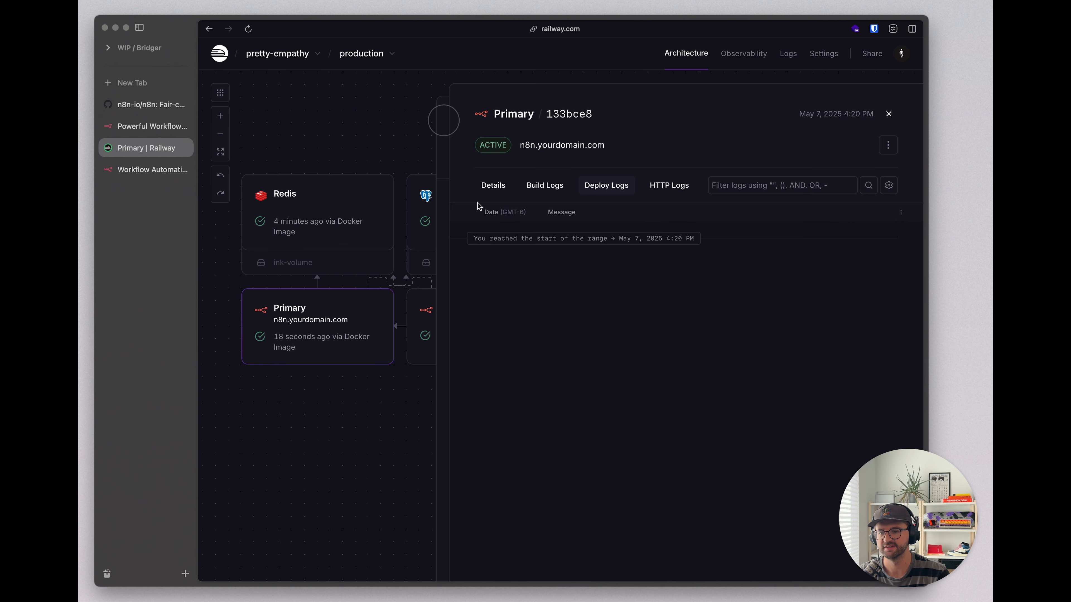